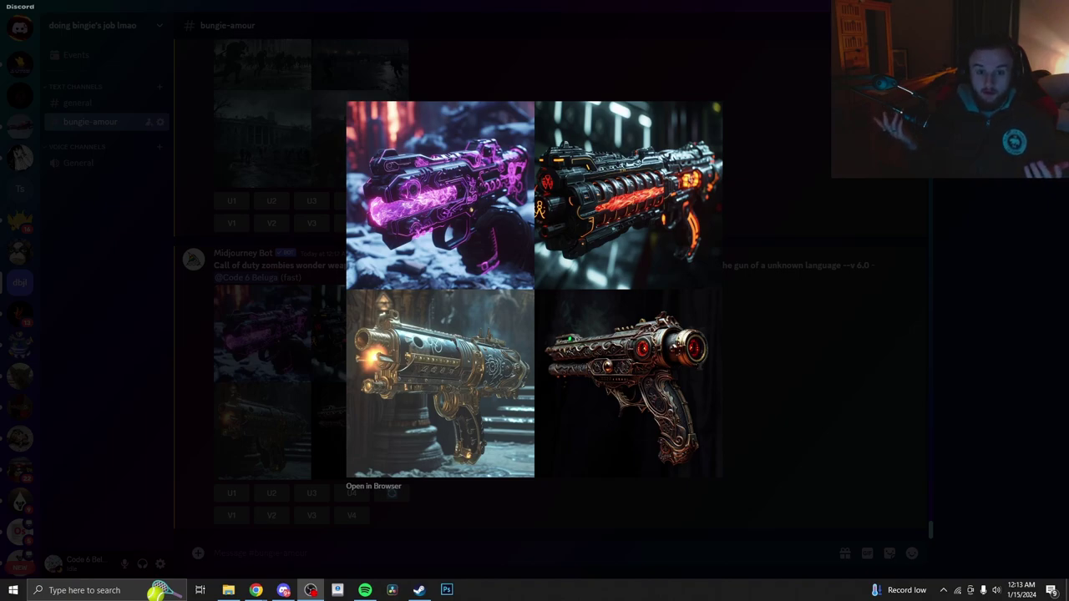
Inspect the alien weapon grid enlarged in the image viewer, then close it
{"action": "left_click", "coordinate": [146, 339]}
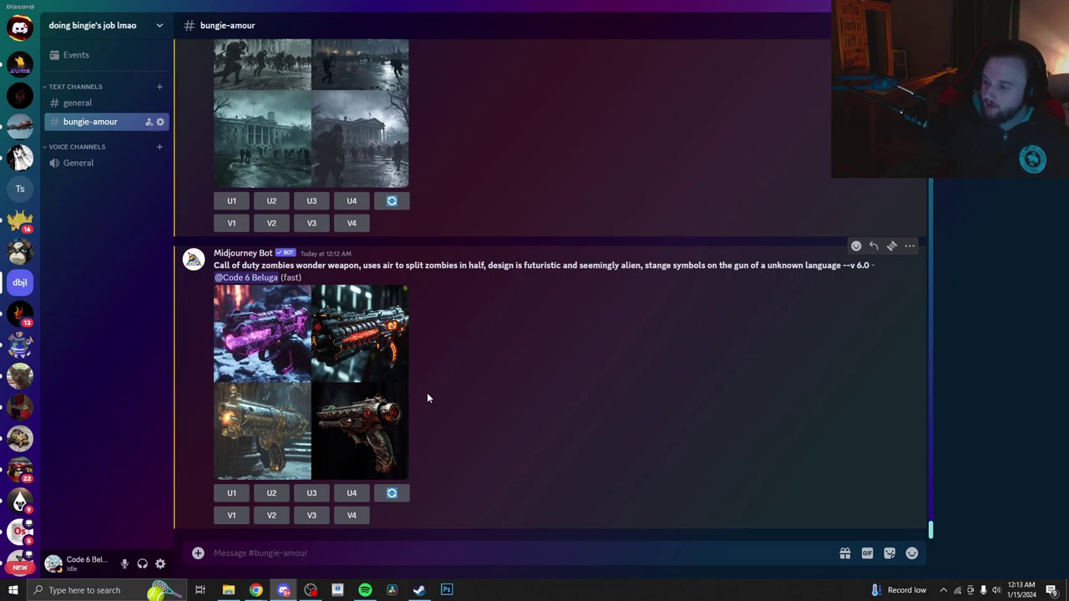
{"action": "left_click", "coordinate": [373, 434]}
{"action": "left_click", "coordinate": [792, 429]}
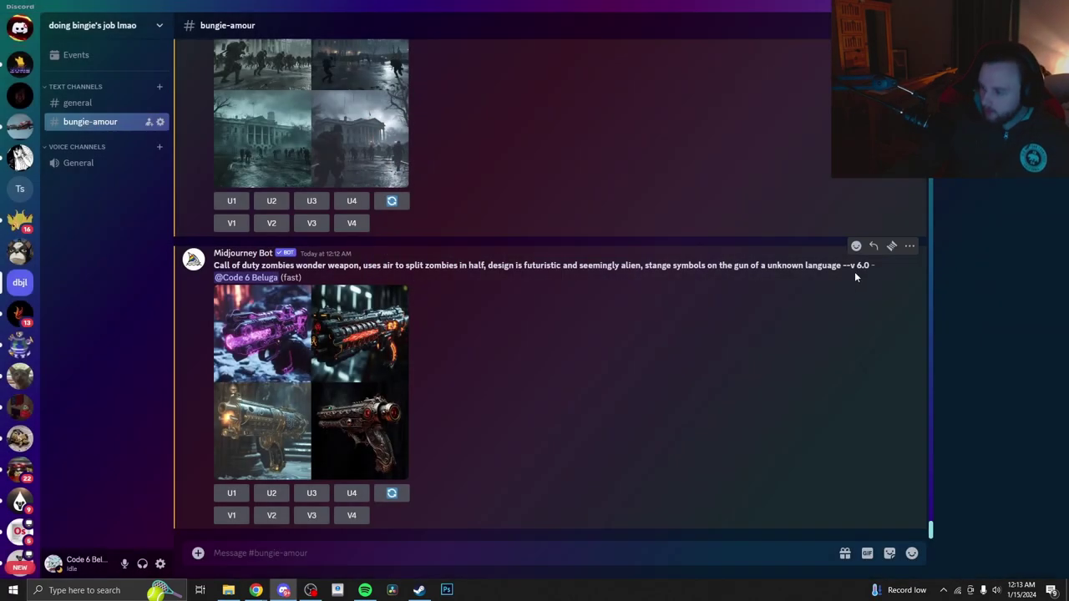
{"action": "left_click", "coordinate": [330, 442]}
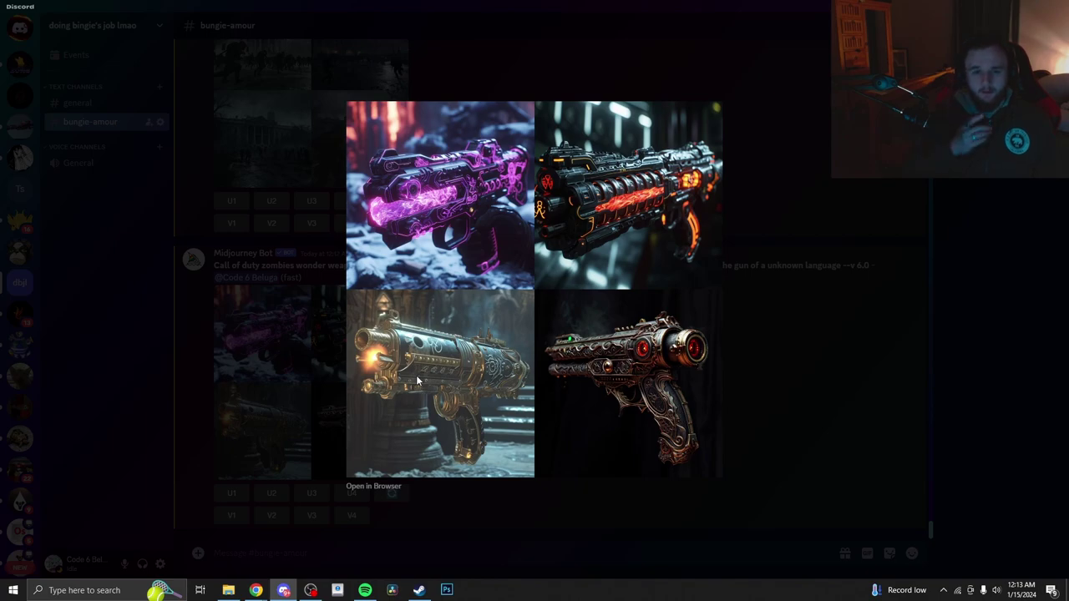
{"action": "left_click", "coordinate": [173, 413]}
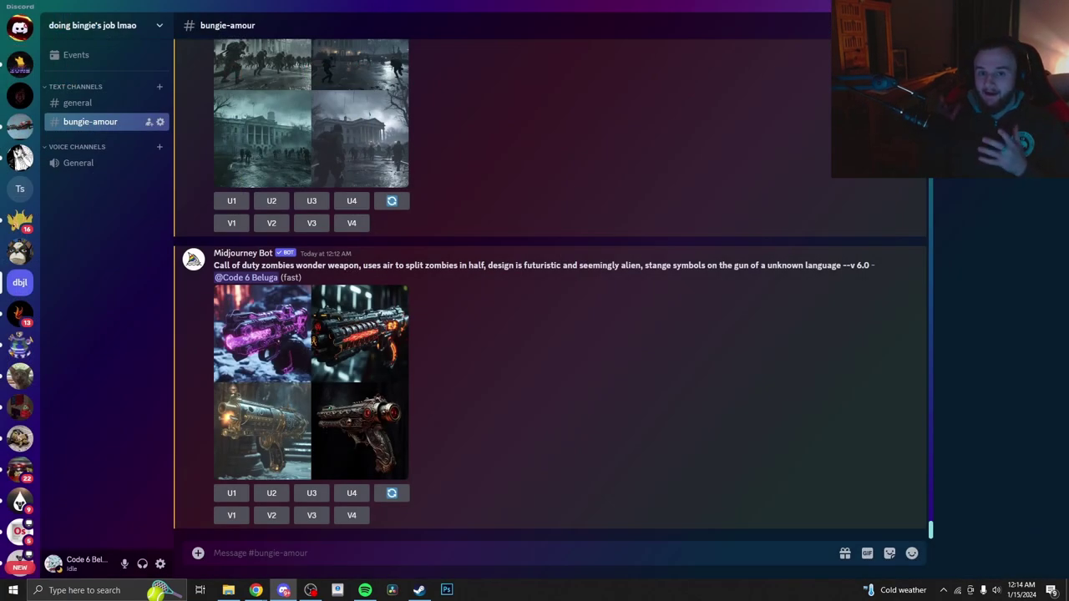
Put the YouTube wonder-weapon ideas video in theater mode, then minimize Chrome back to Discord
{"action": "key", "text": "alt+Tab"}
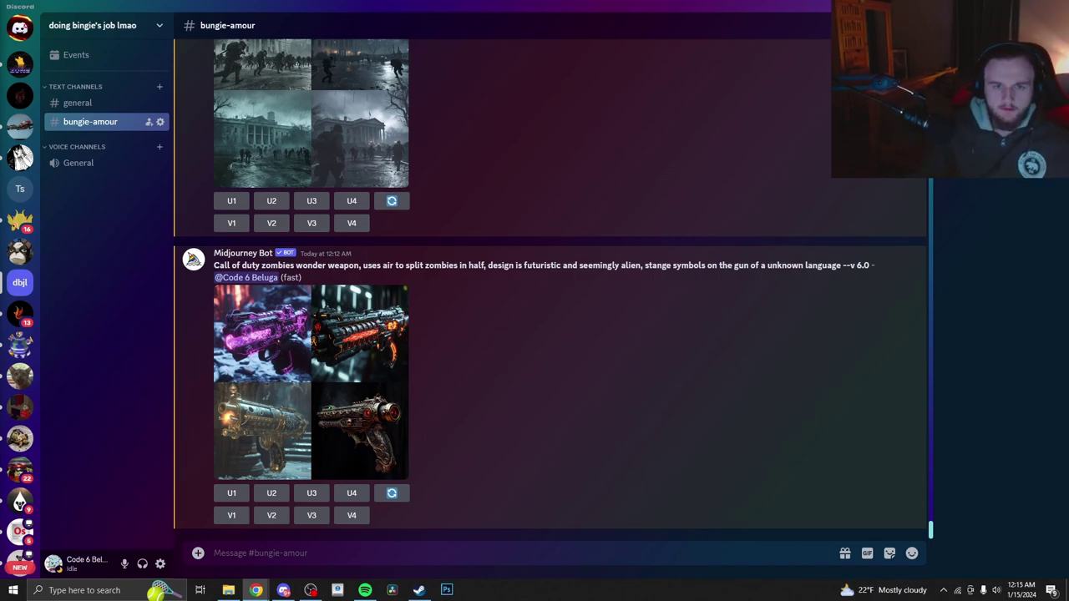
{"action": "key", "text": "alt+Tab"}
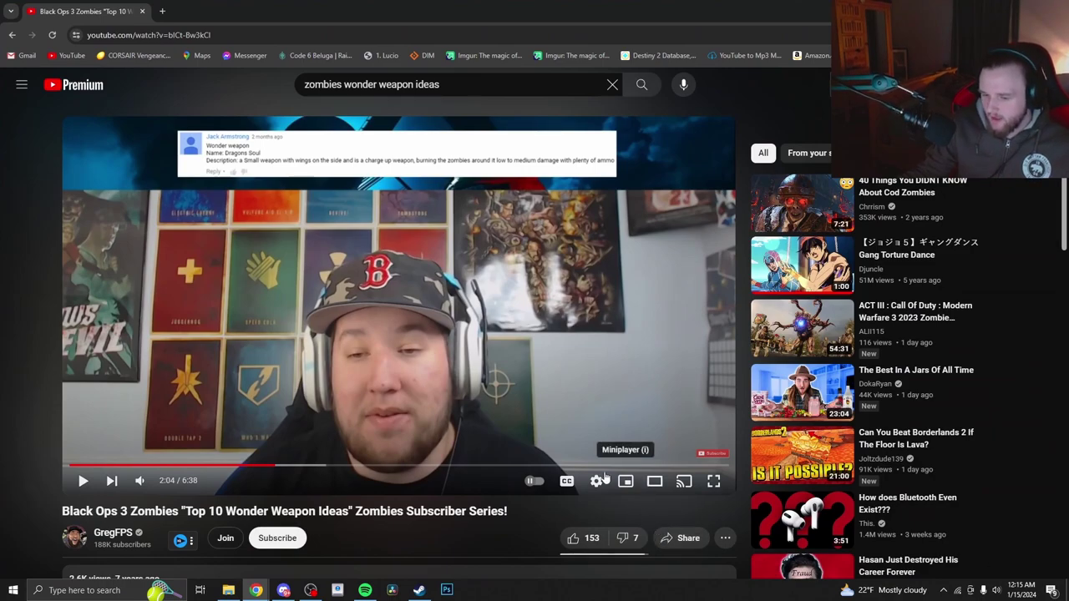
{"action": "left_click", "coordinate": [656, 483]}
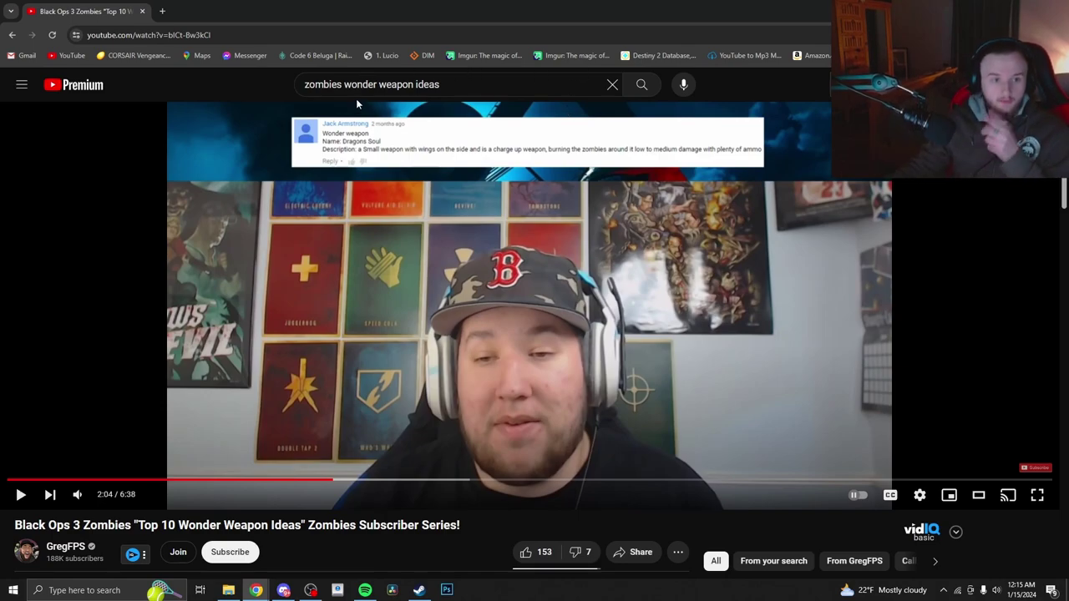
{"action": "key", "text": "super+Down"}
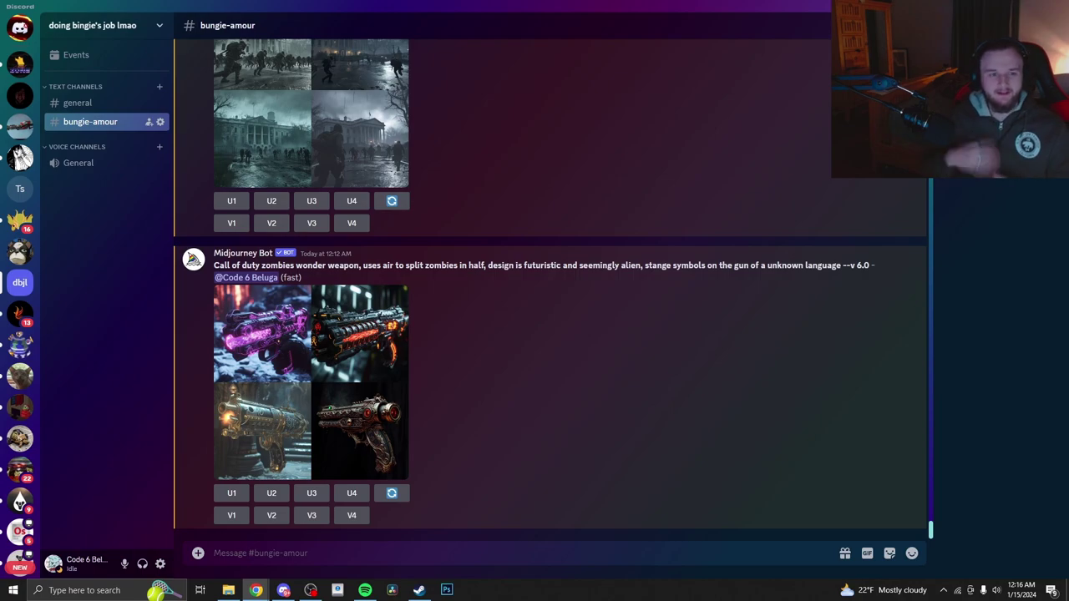
Submit an /imagine prompt for a small pistol with flaming dragon wings that seems to breathe
{"action": "type", "text": "Call of duty zombies wonder weapon, a small pistol with flaming dragon wings, seems to breathe almost as if it is alive"}
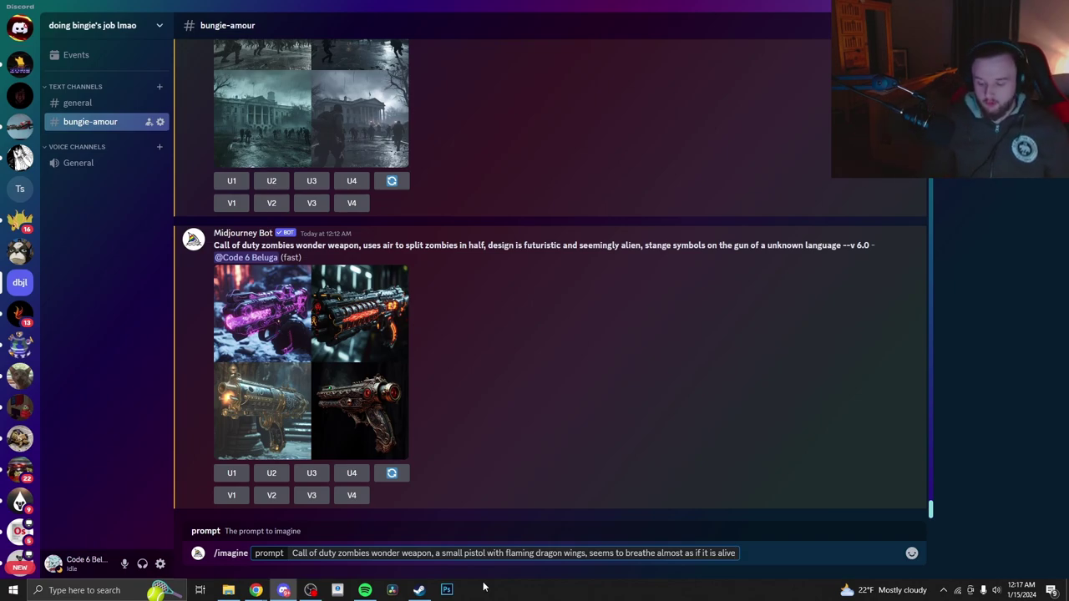
{"action": "key", "text": "Return"}
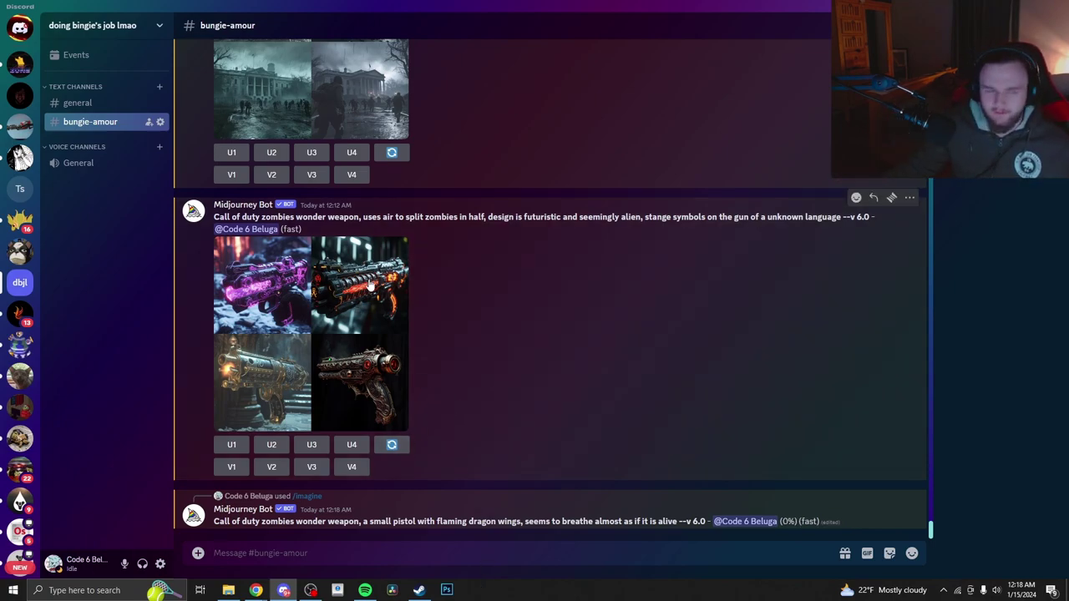
Preview the in-progress render, then open the finished dragon-winged pistol grid enlarged
{"action": "left_click", "coordinate": [343, 292]}
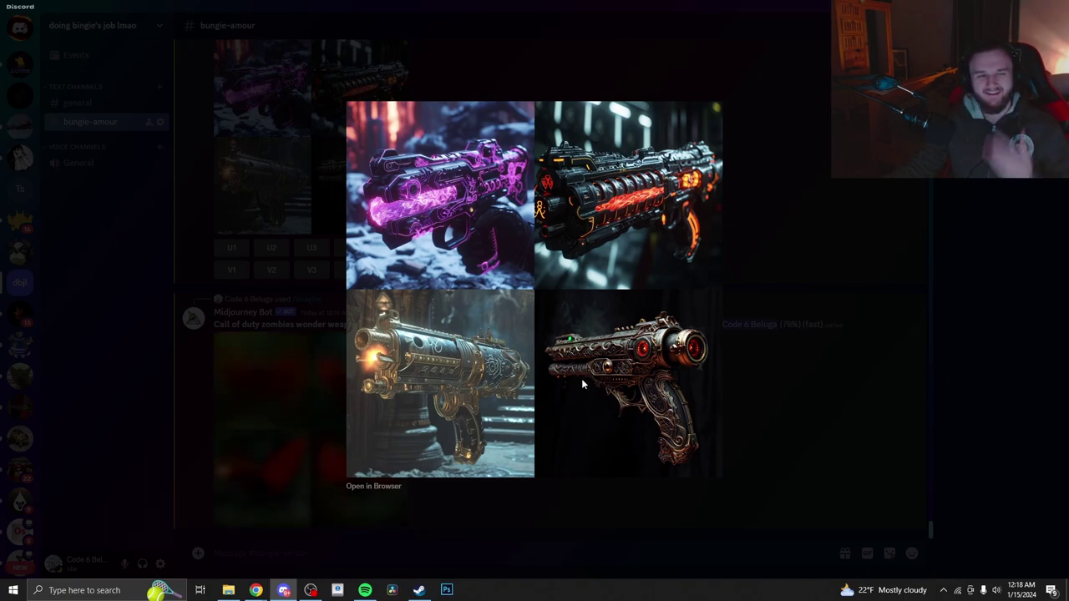
{"action": "left_click", "coordinate": [763, 323]}
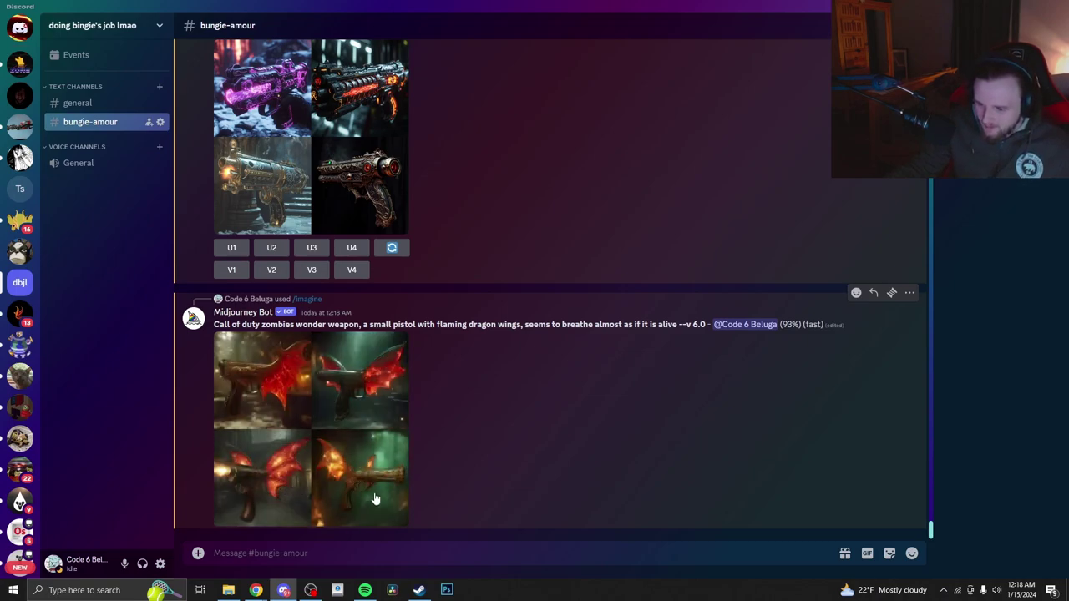
{"action": "left_click", "coordinate": [343, 405]}
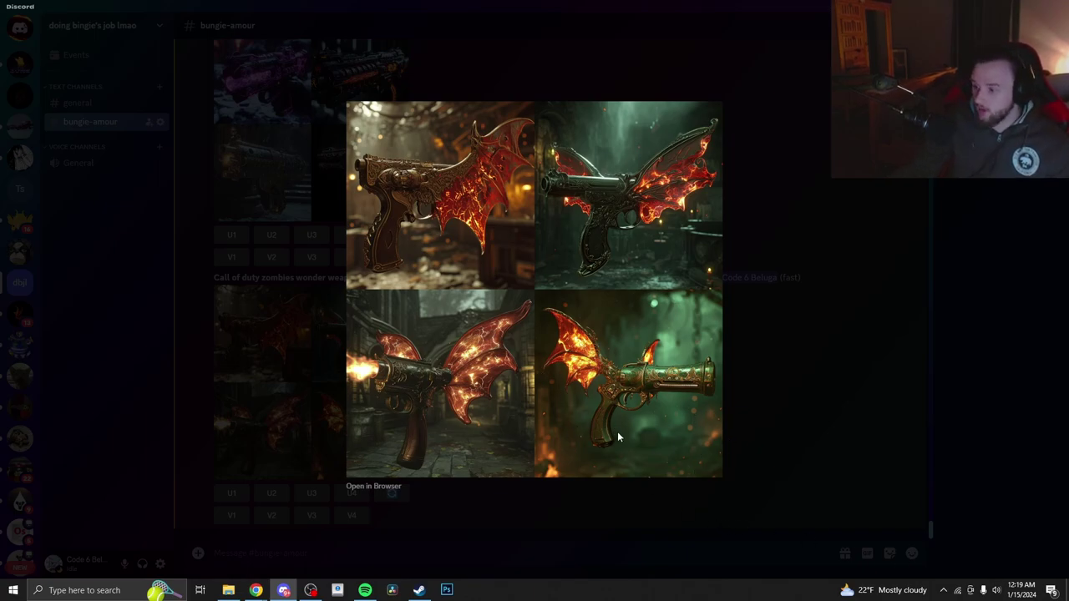
Close the enlarged view of the fiery bat-winged pistol grid
{"action": "left_click", "coordinate": [793, 426]}
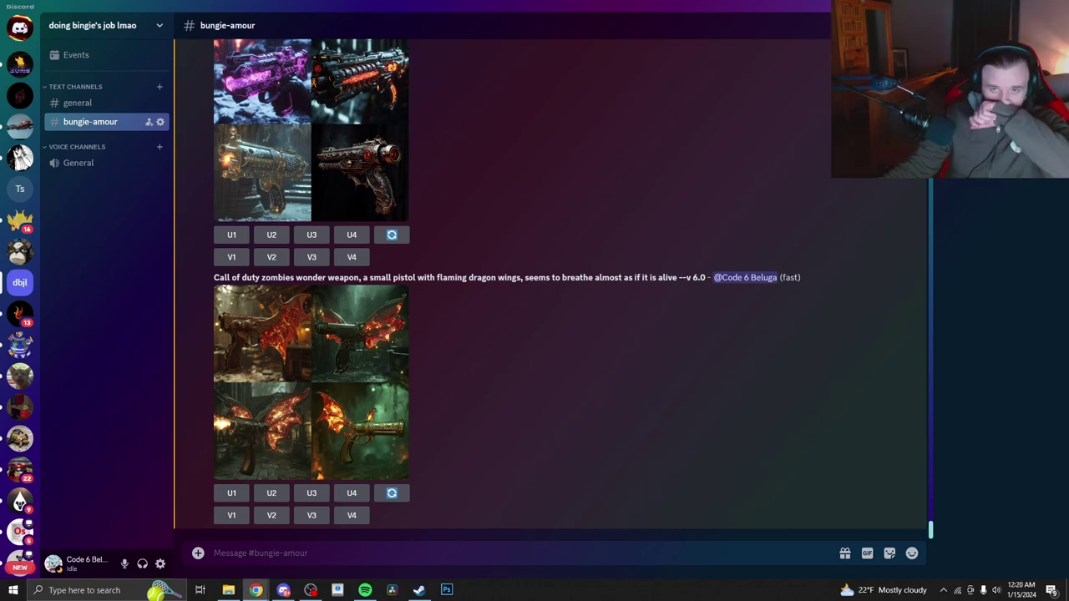
{"action": "key", "text": "alt+Tab"}
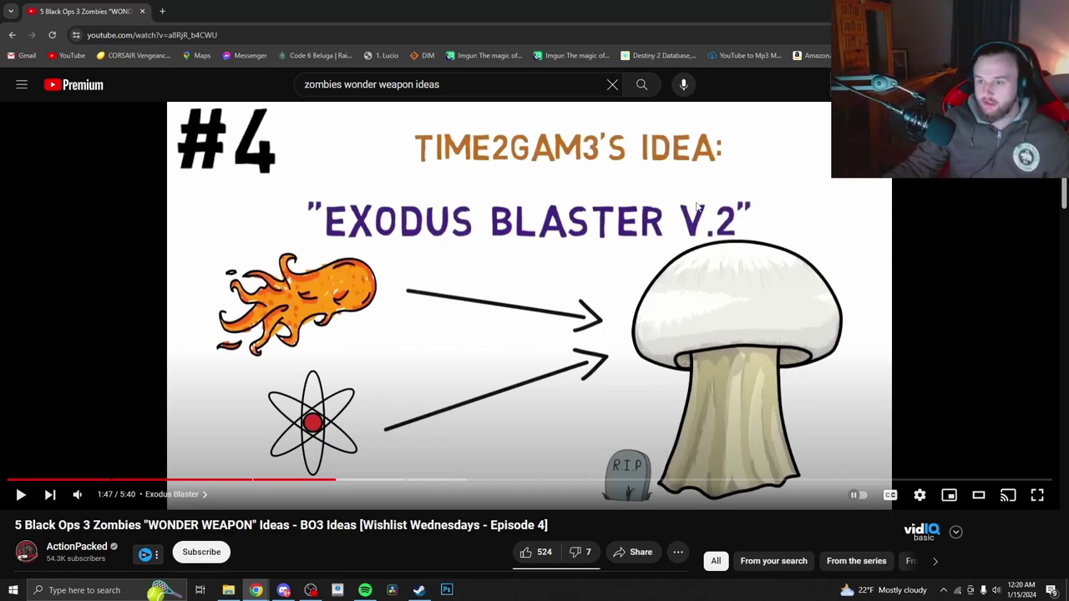
{"action": "key", "text": "alt+Tab"}
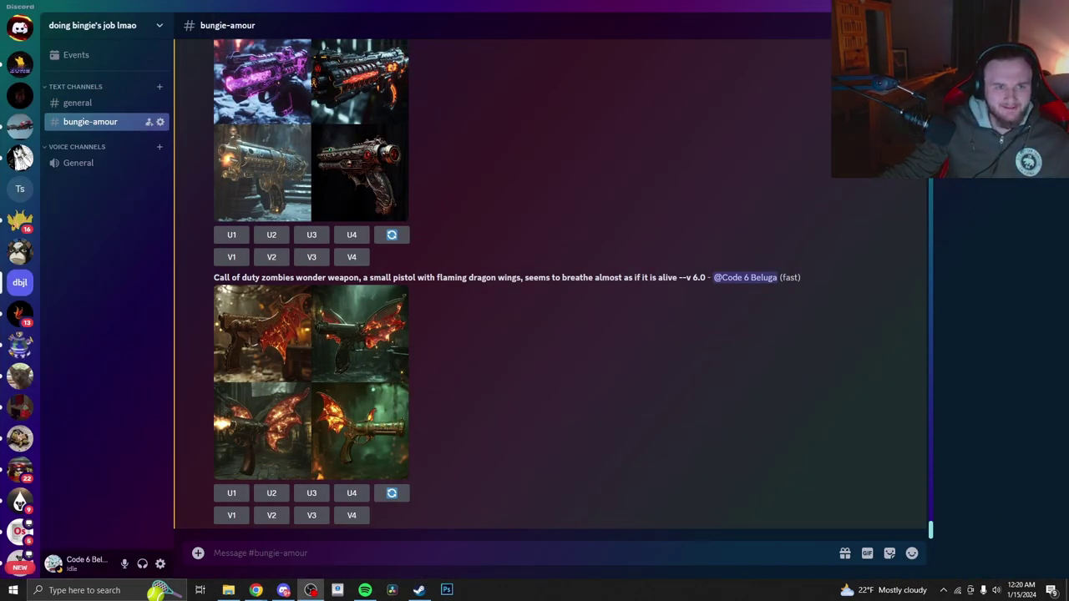
Submit an /imagine prompt for a matter-and-energy wonder weapon fusing an AR and SCAR
{"action": "left_click", "coordinate": [431, 544]}
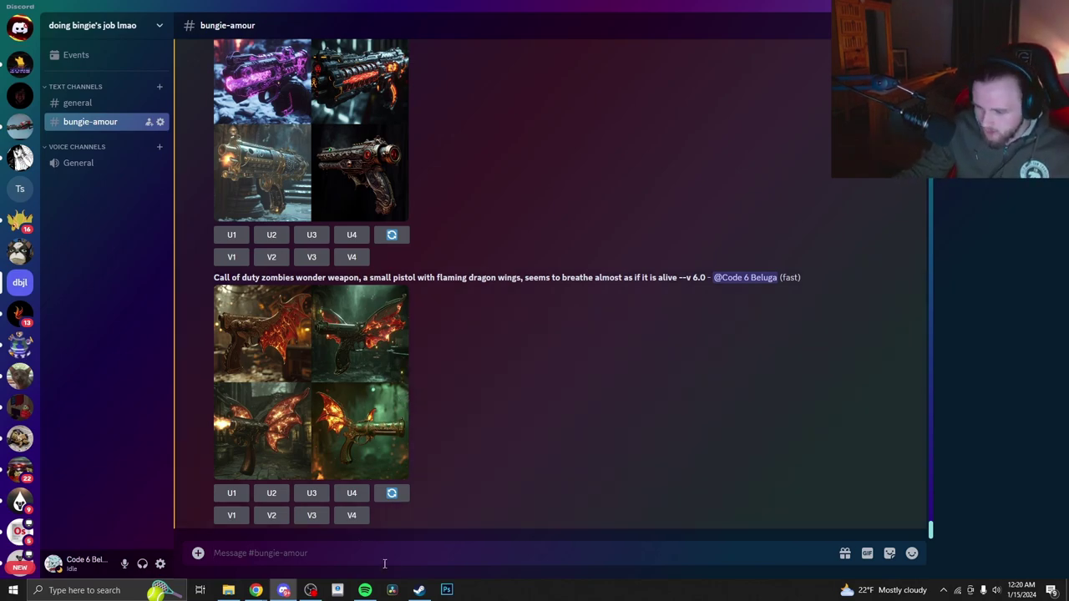
{"action": "type", "text": "/imagine"}
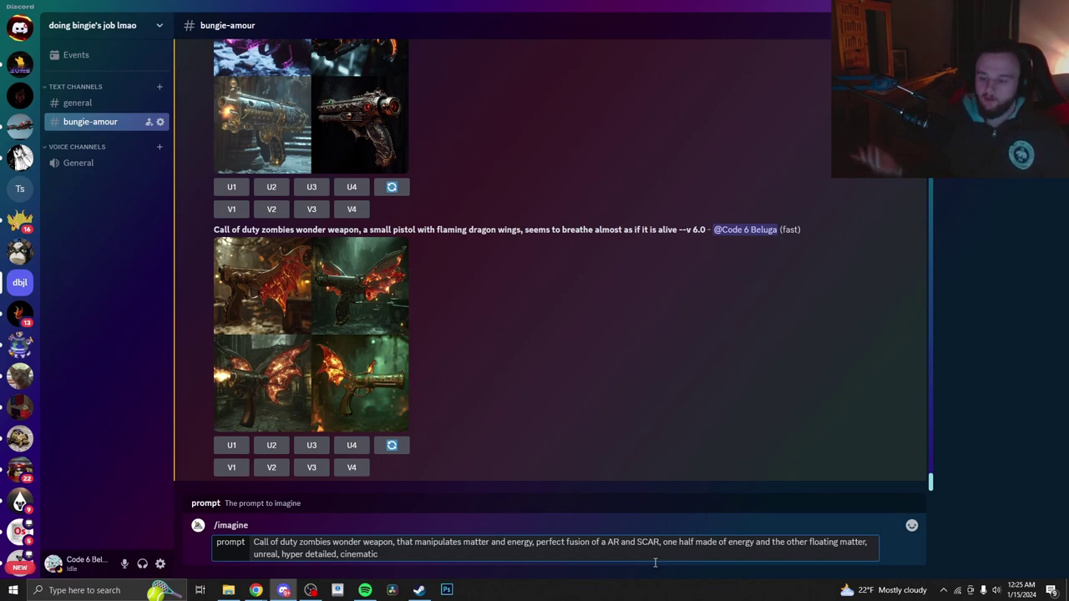
{"action": "key", "text": "Return"}
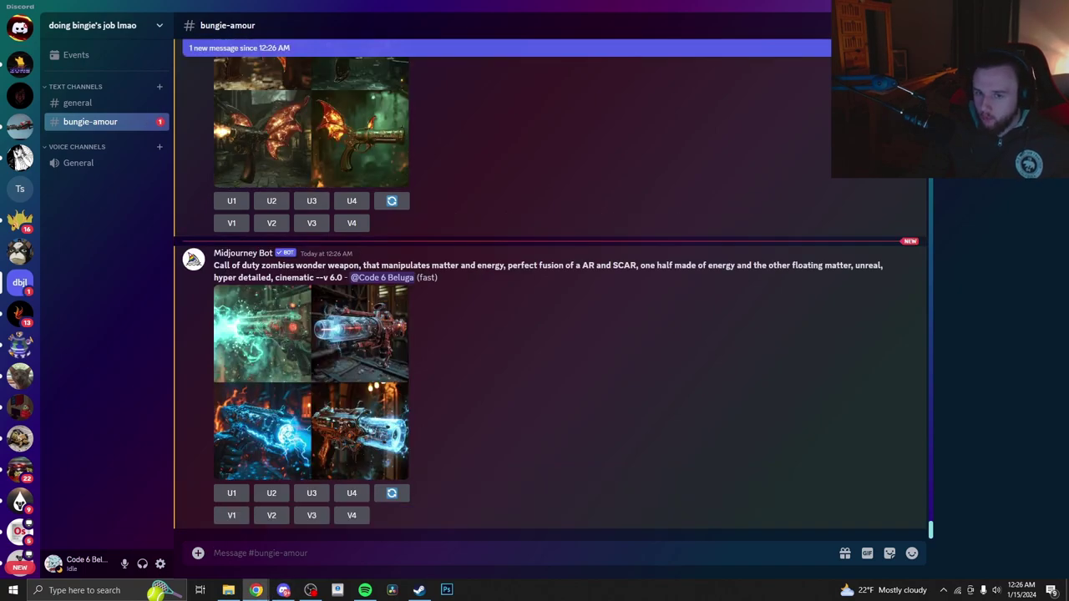
Return to the chat and enlarge the matter-and-energy weapon grid
{"action": "left_click", "coordinate": [480, 379]}
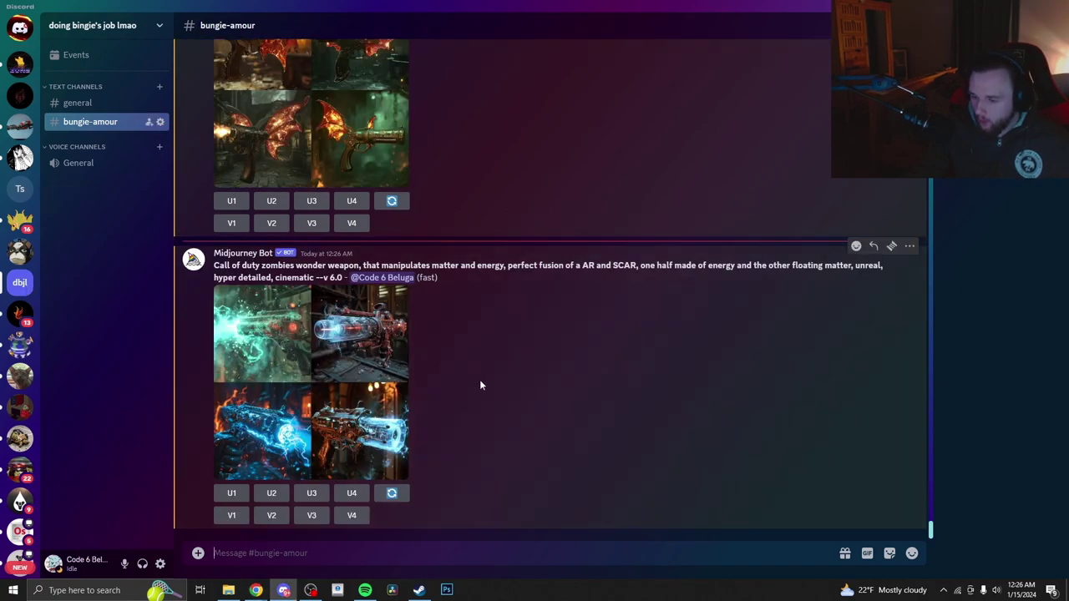
{"action": "left_click", "coordinate": [278, 345]}
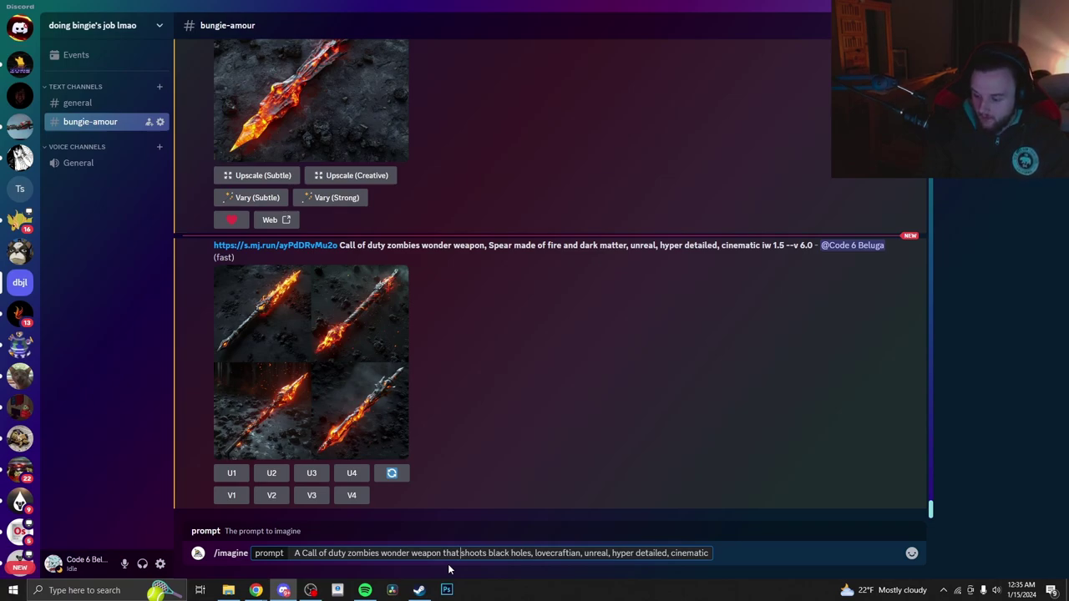
Send the lovecraftian black-hole-shooting wonder weapon prompt to Midjourney
{"action": "key", "text": "Return"}
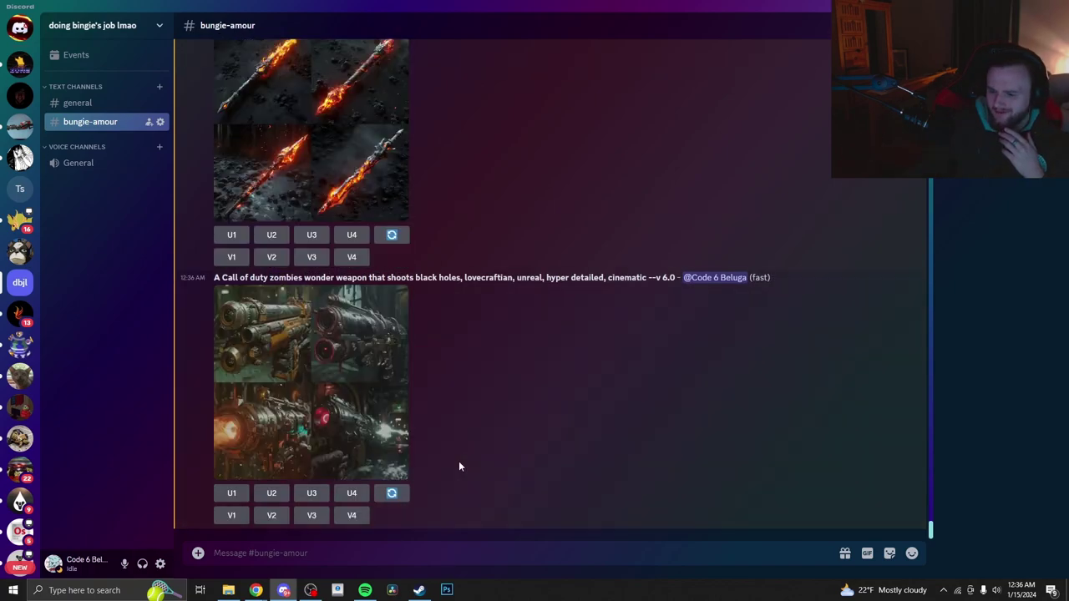
Review the brass-and-steel gun grid, then stage /describe with Apothicon_Servant_BO3.webp attached
{"action": "left_click", "coordinate": [278, 352]}
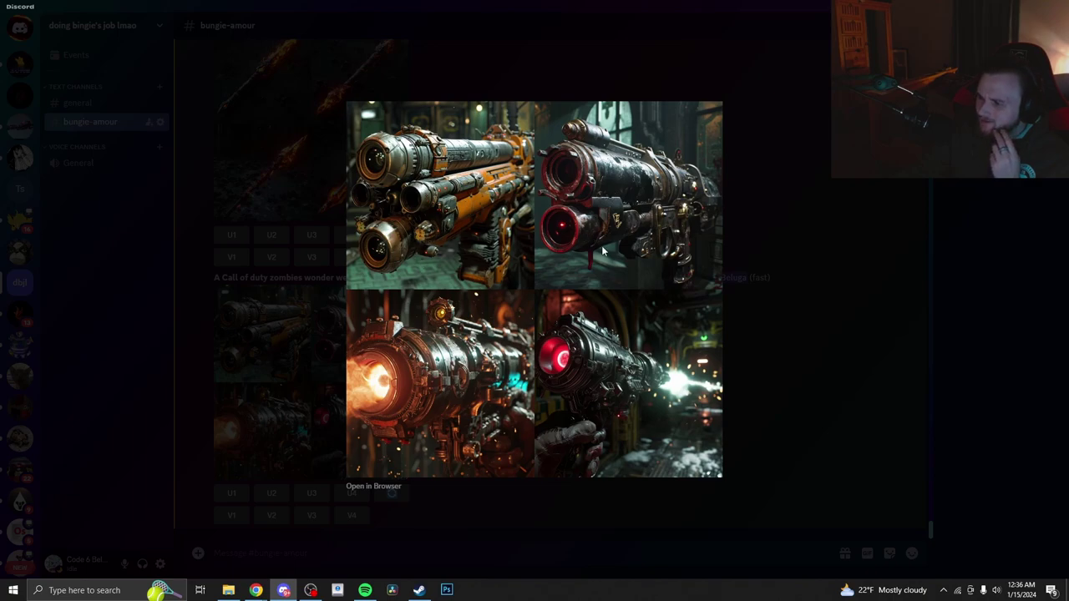
{"action": "left_click", "coordinate": [748, 378]}
{"action": "scroll", "coordinate": [501, 451], "scroll_direction": "up", "scroll_amount": 3}
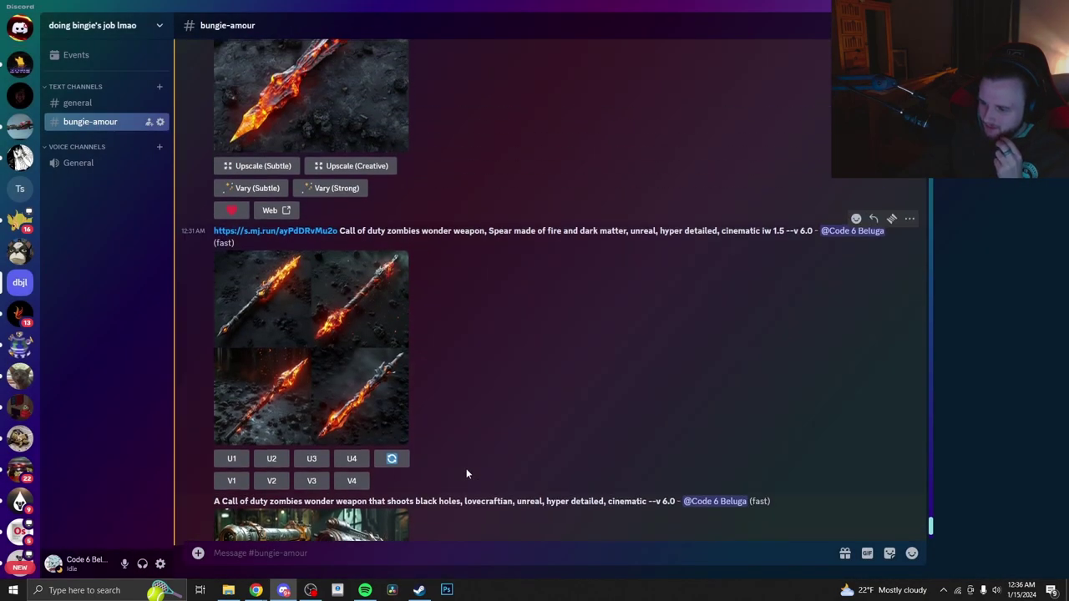
{"action": "scroll", "coordinate": [467, 474], "scroll_direction": "up", "scroll_amount": 5}
{"action": "scroll", "coordinate": [467, 473], "scroll_direction": "down", "scroll_amount": 7}
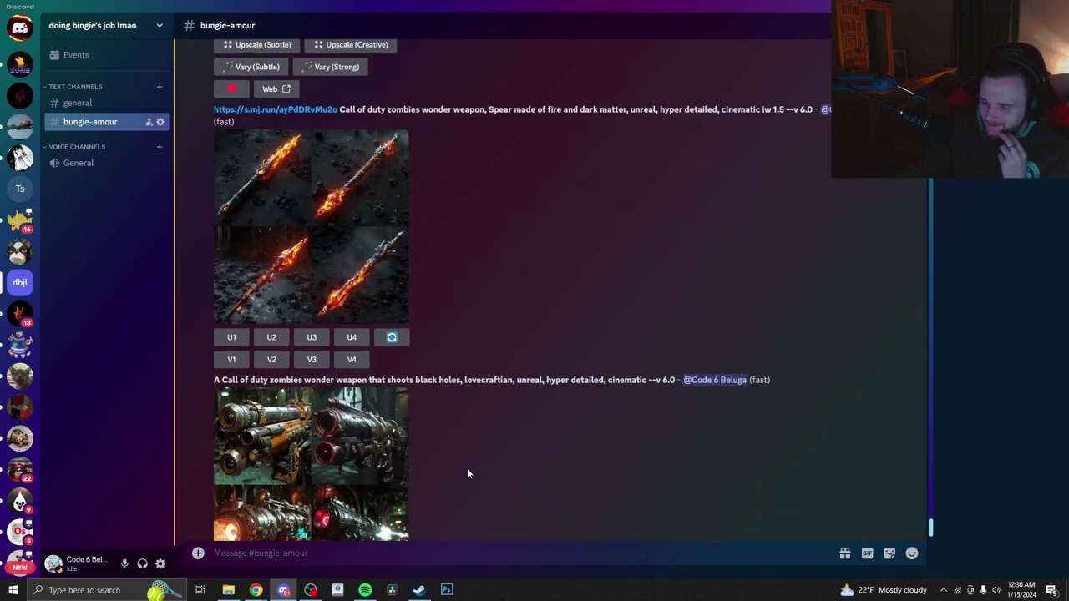
{"action": "scroll", "coordinate": [466, 474], "scroll_direction": "down", "scroll_amount": 2}
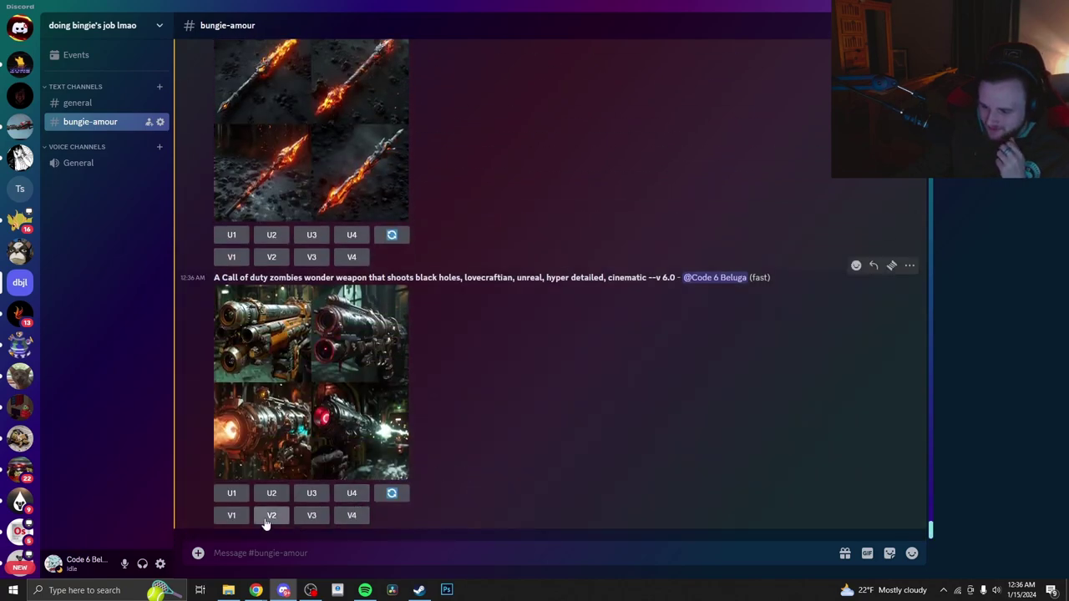
{"action": "left_click", "coordinate": [267, 360]}
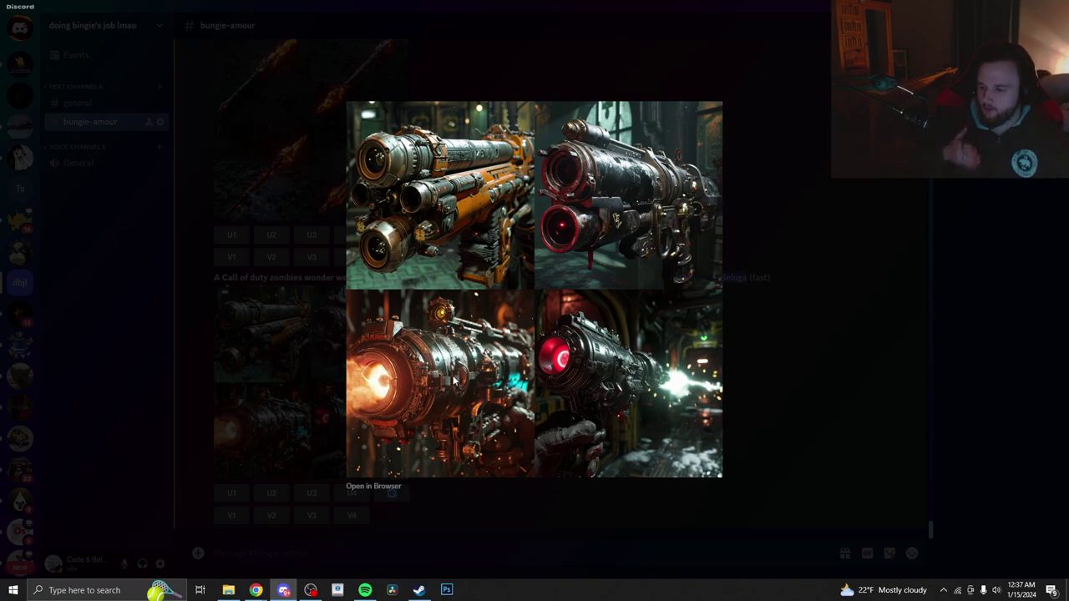
{"action": "key", "text": "ctrl+v"}
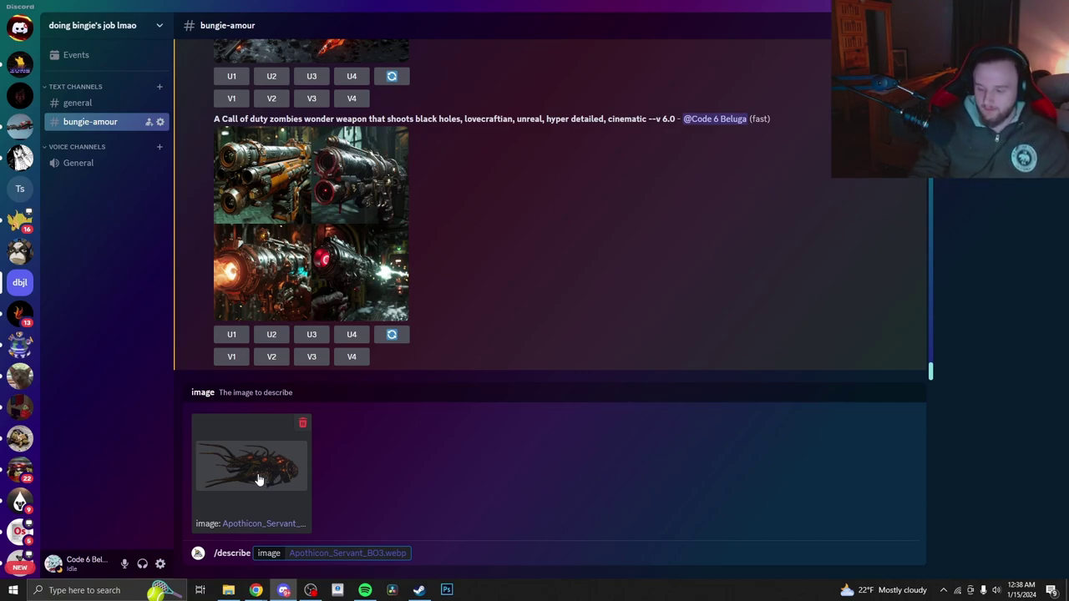
Send the Apothicon Servant image to /describe and get four text descriptions
{"action": "key", "text": "Return"}
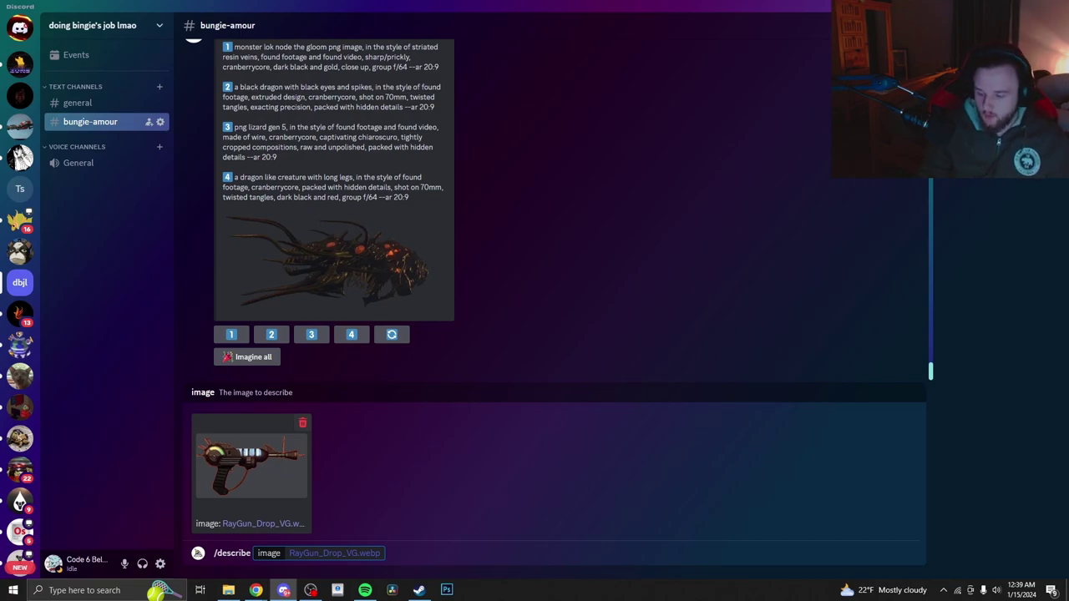
Describe RayGun_Drop_VG.webp, then run description 4, the minecraft-like sci-fi noir weapon
{"action": "key", "text": "Return"}
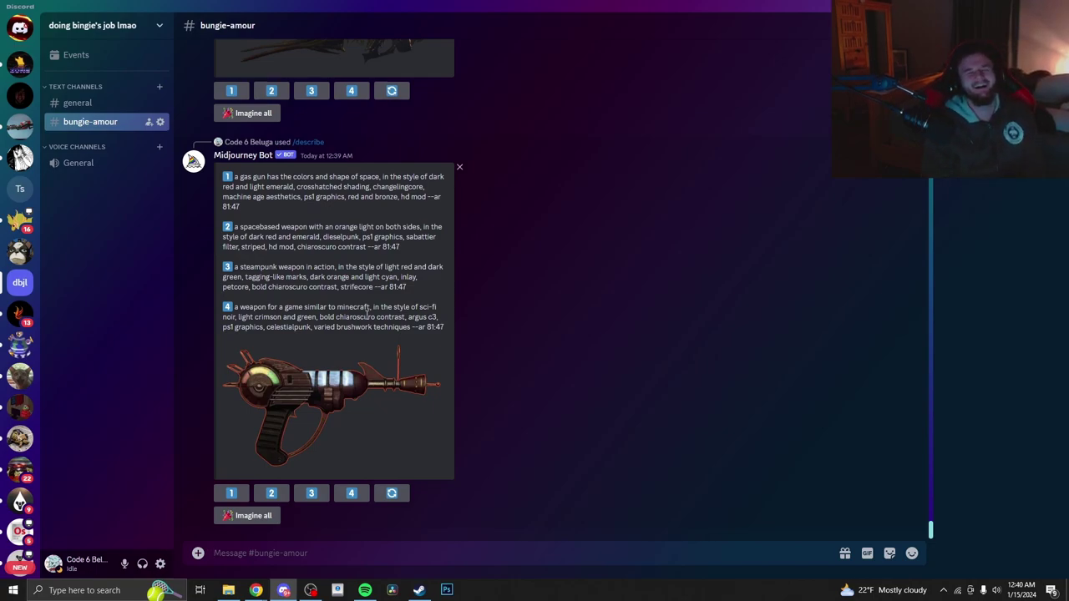
{"action": "left_click_drag", "start_coordinate": [240, 308], "coordinate": [370, 307]}
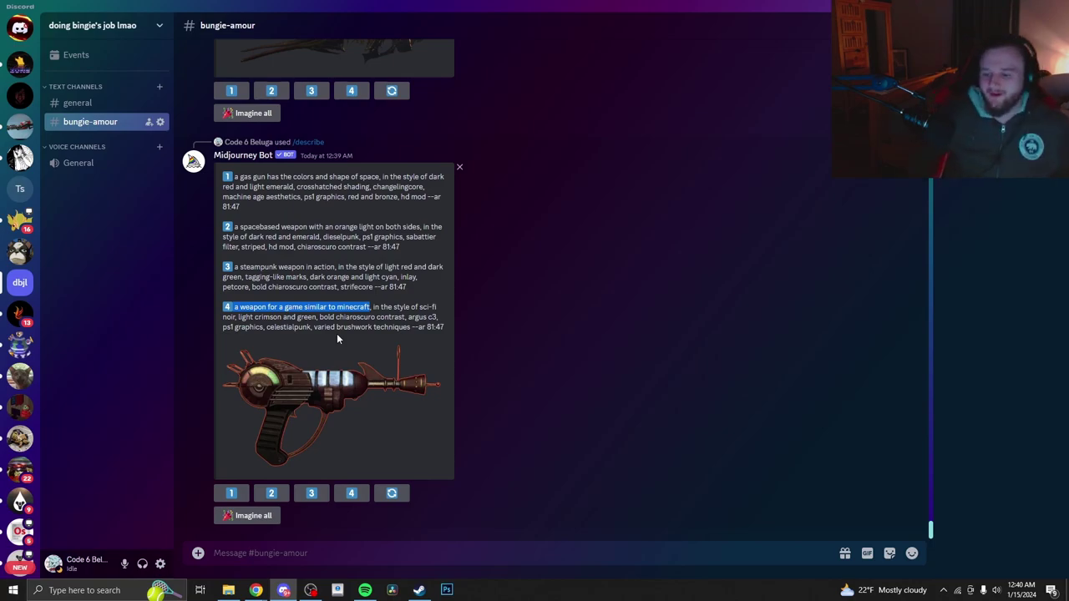
{"action": "left_click", "coordinate": [341, 352]}
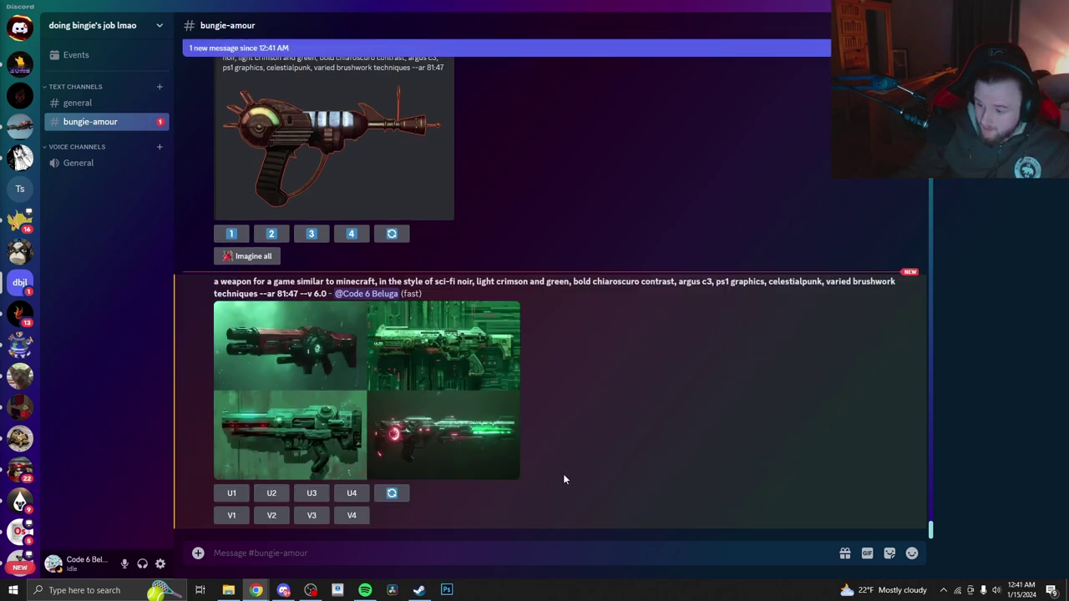
{"action": "left_click", "coordinate": [298, 358]}
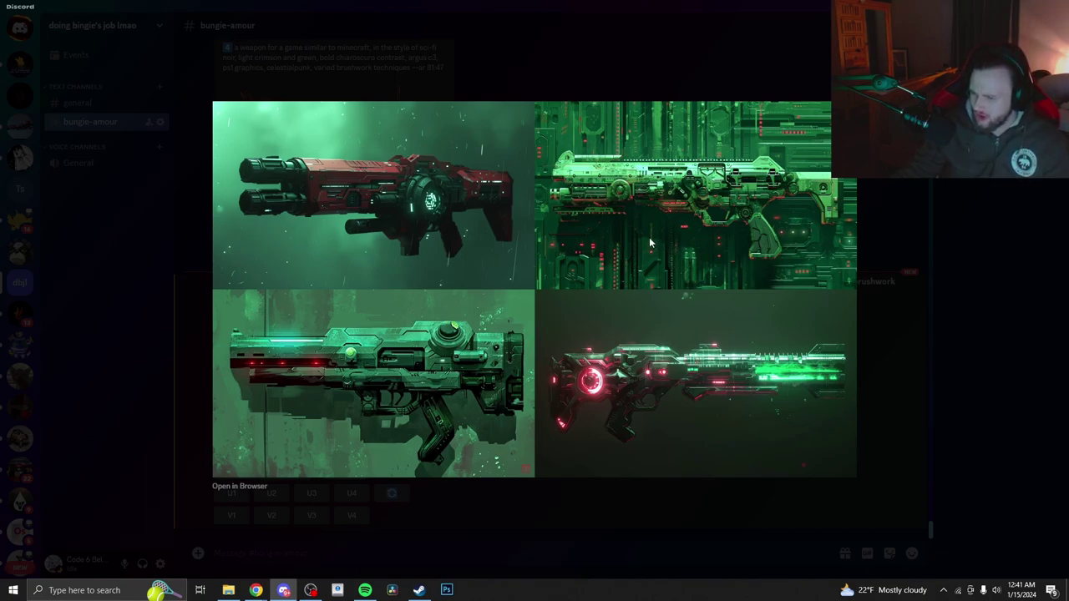
{"action": "left_click", "coordinate": [564, 518]}
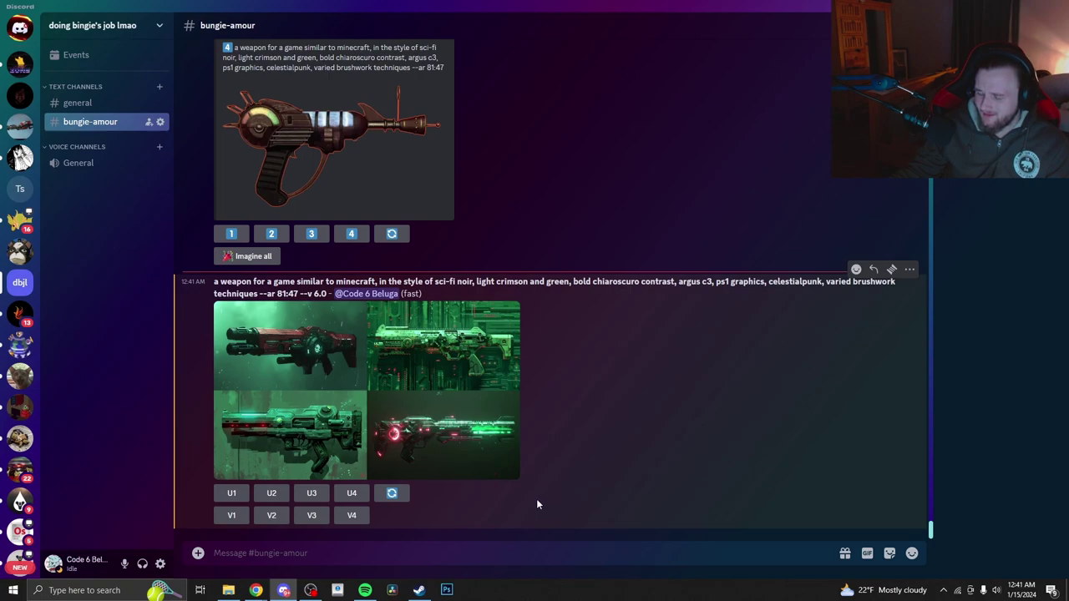
Send /imagine 'A zombies wonder weapon that controls water, unreal, hyper detailed, cinematic' to Midjourney
{"action": "left_click", "coordinate": [480, 548]}
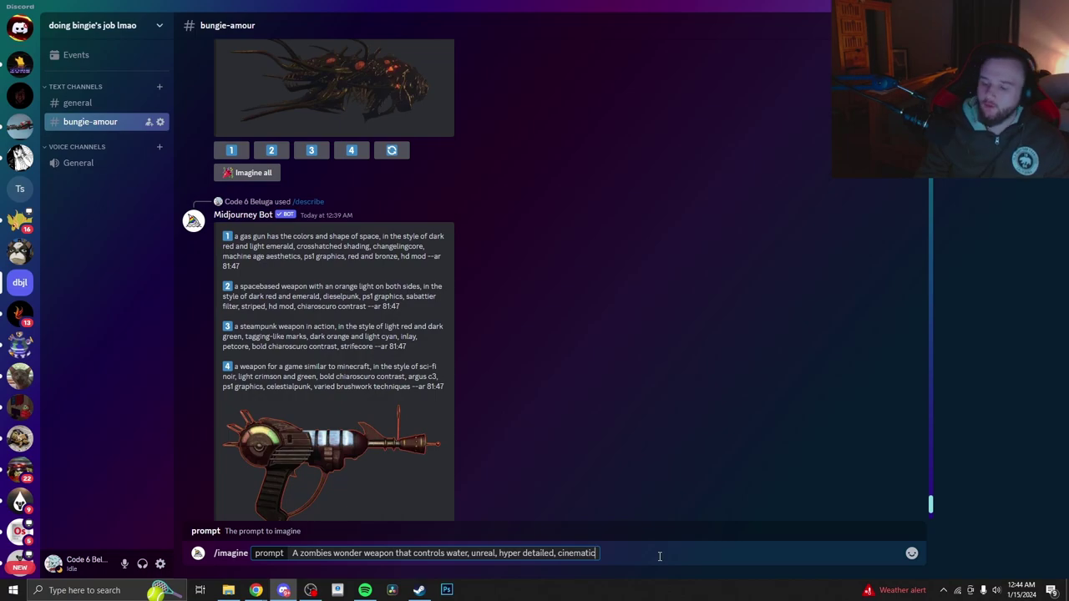
{"action": "key", "text": "Return"}
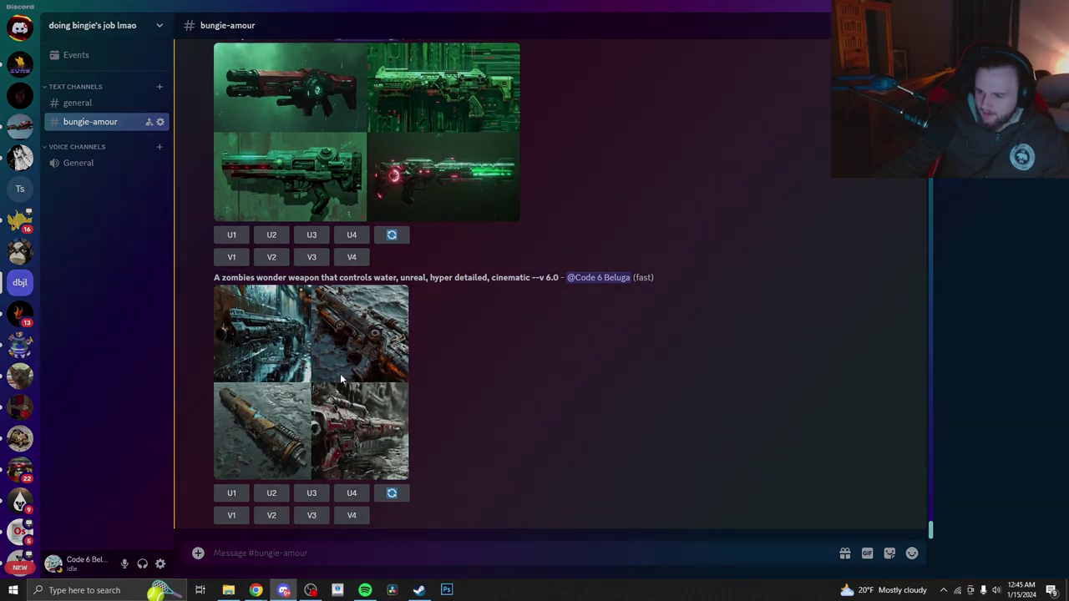
Enlarge the water-controlling weapon grid showing four rusted, dripping guns in the image viewer
{"action": "left_click", "coordinate": [339, 373]}
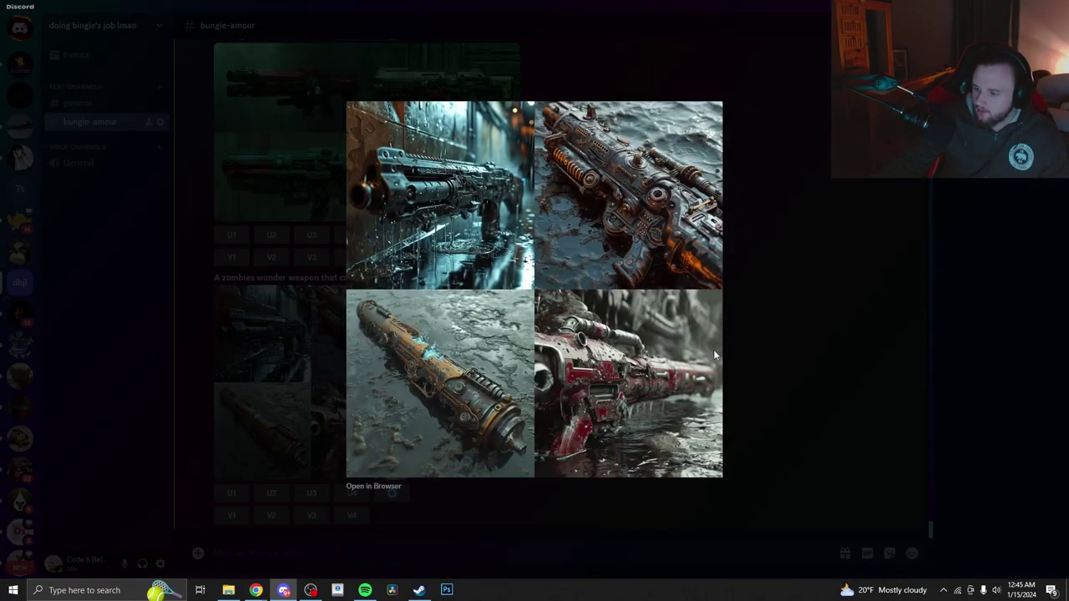